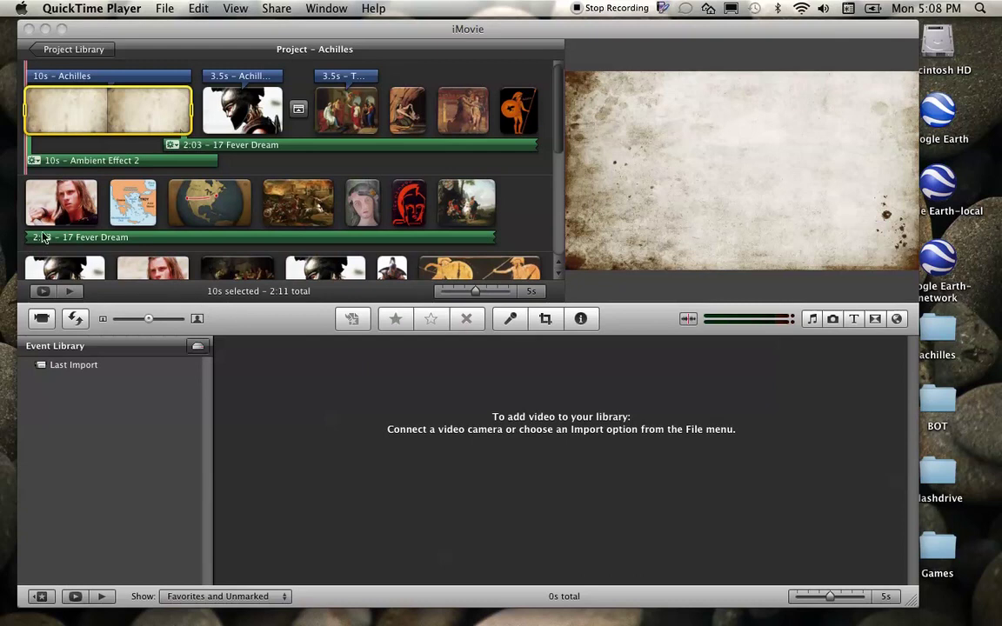
Lower the Ambient Effect 2 sound clip's volume from 100% to 0% in Audio Adjustments.
{"action": "left_click", "coordinate": [95, 167]}
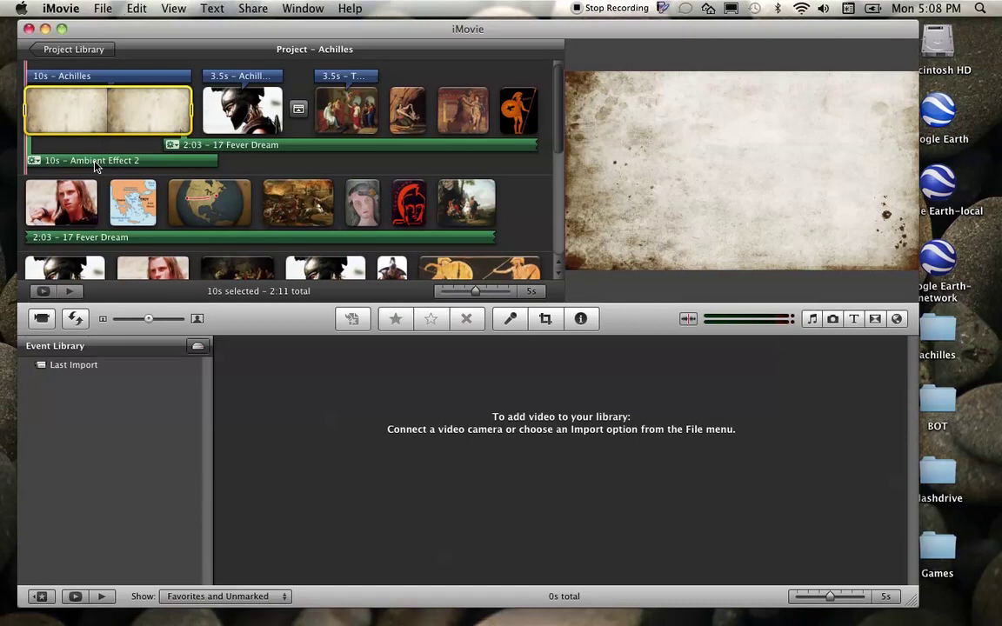
{"action": "left_click", "coordinate": [74, 162]}
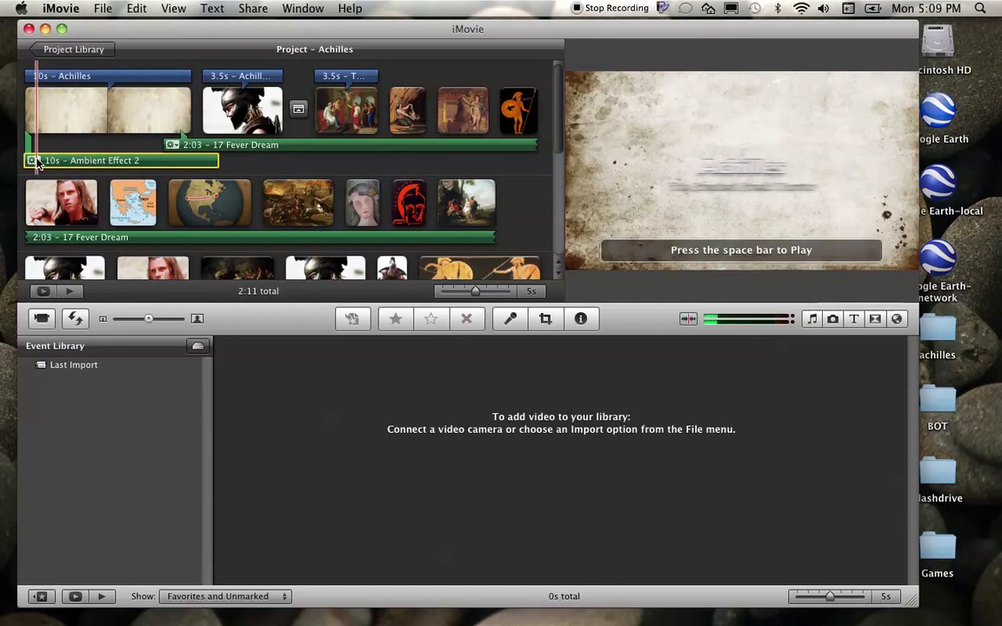
{"action": "left_click", "coordinate": [35, 161]}
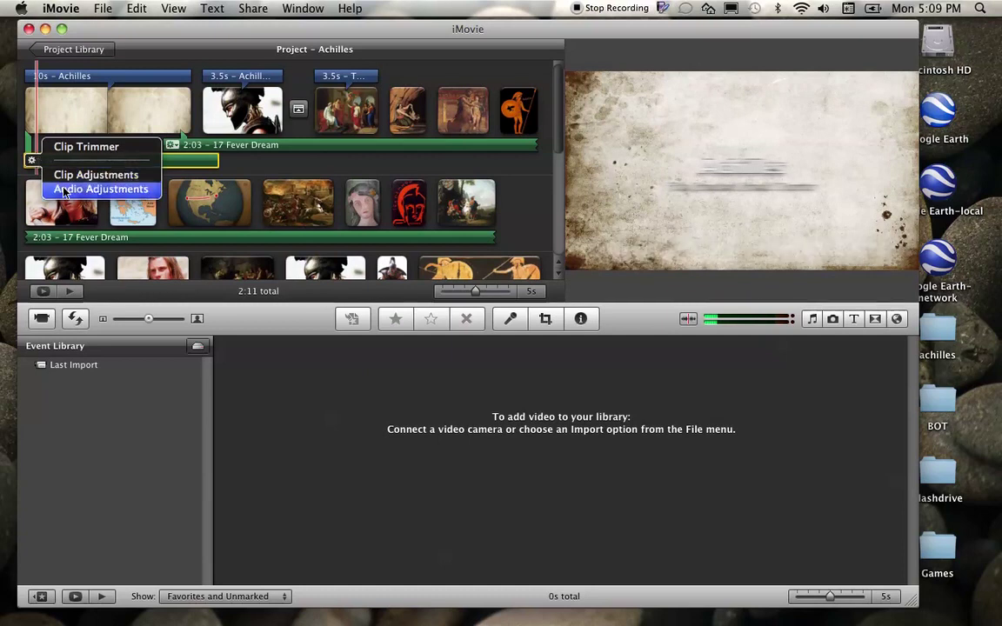
{"action": "left_click", "coordinate": [63, 190]}
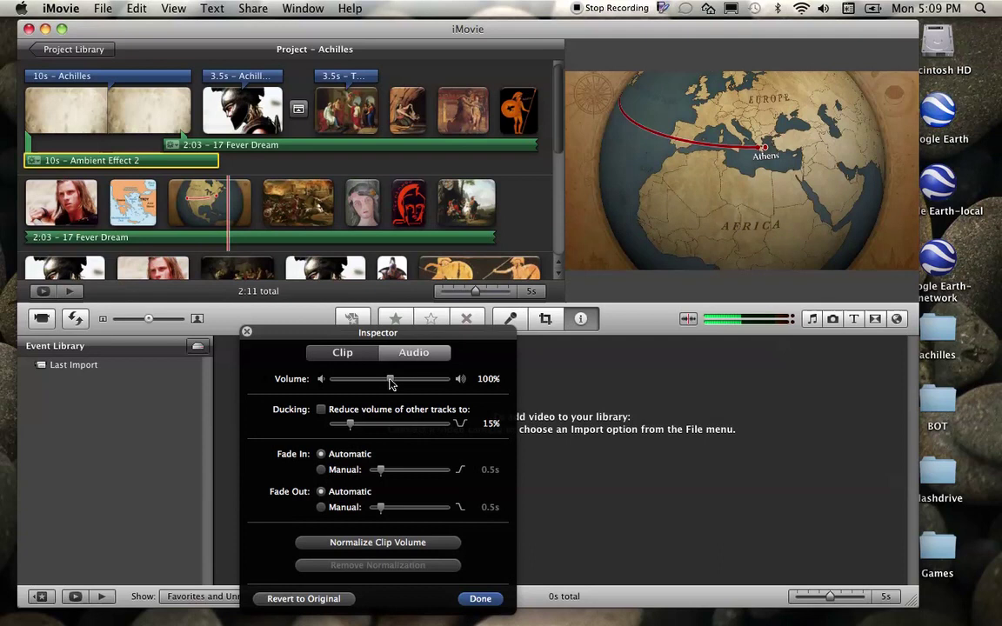
{"action": "left_click_drag", "start_coordinate": [390, 384], "coordinate": [315, 384]}
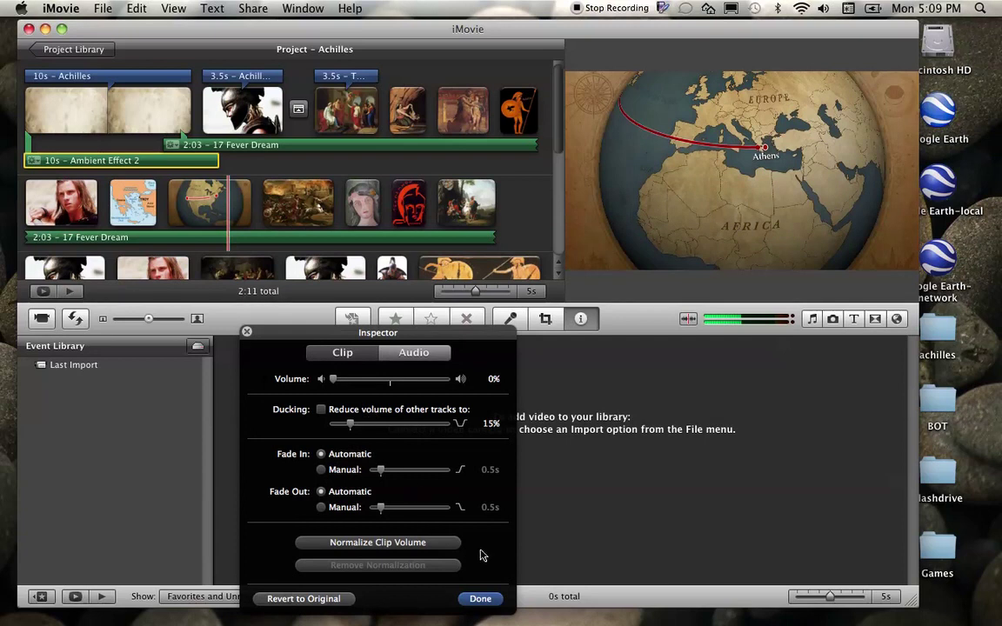
Keep Ambient Effect 2 muted, and drop the 17 Fever Dream music clip's volume to 0%.
{"action": "left_click", "coordinate": [480, 599]}
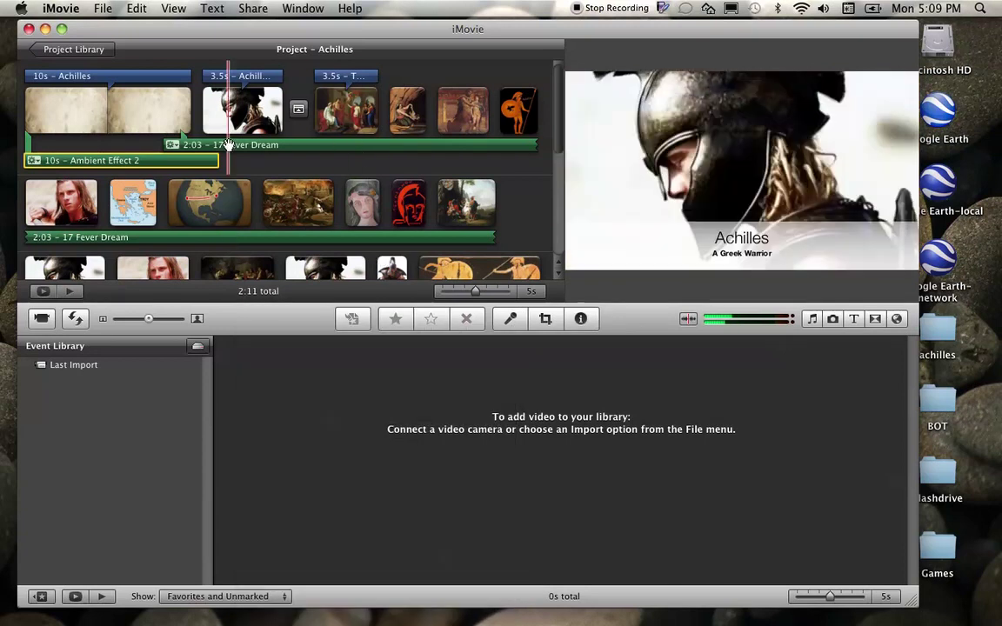
{"action": "left_click", "coordinate": [216, 145]}
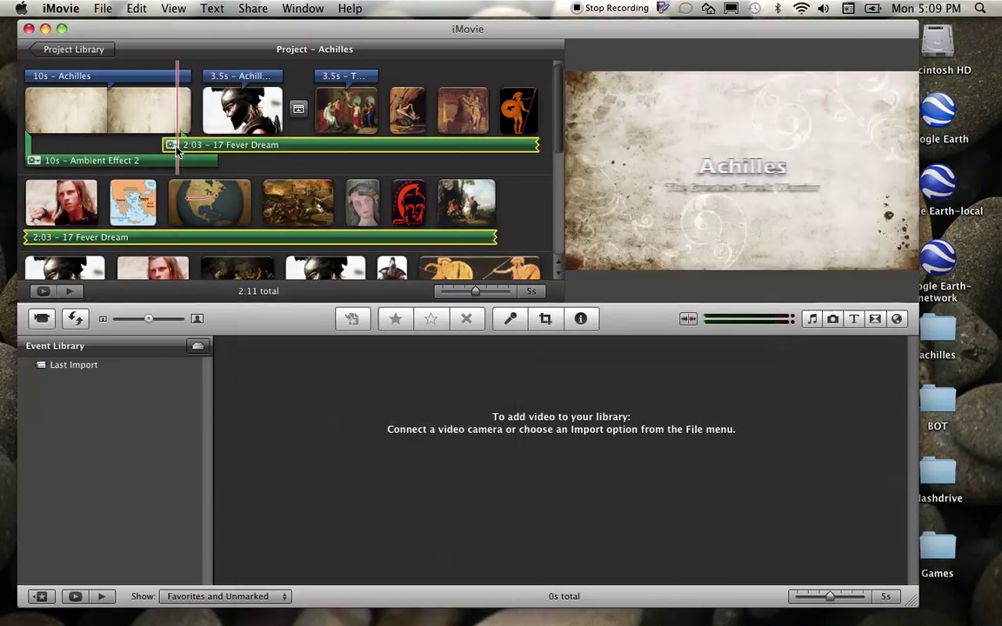
{"action": "left_click", "coordinate": [171, 144]}
{"action": "left_click", "coordinate": [209, 173]}
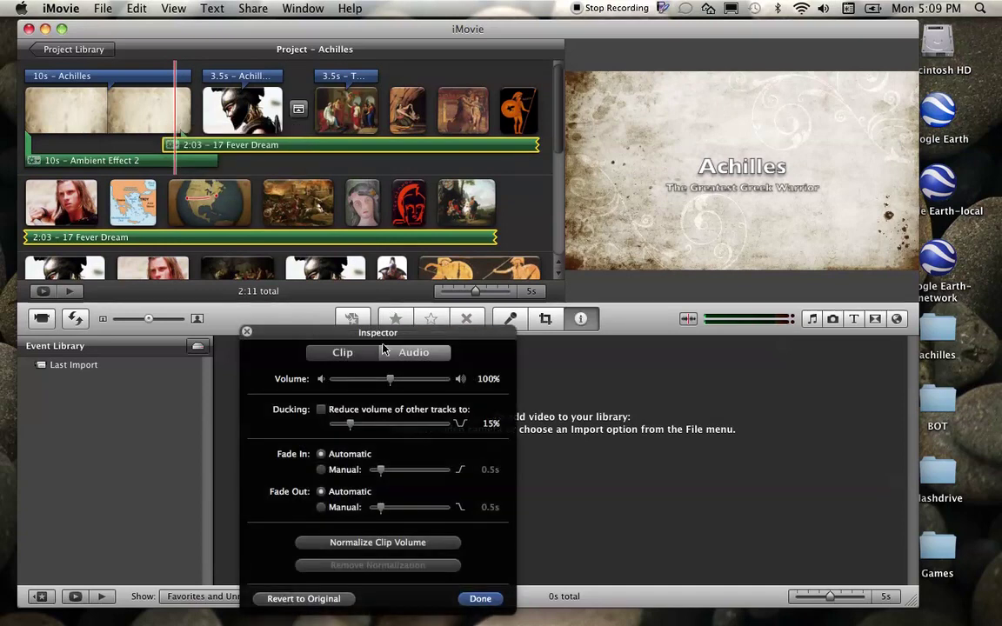
{"action": "left_click_drag", "start_coordinate": [390, 380], "coordinate": [331, 385]}
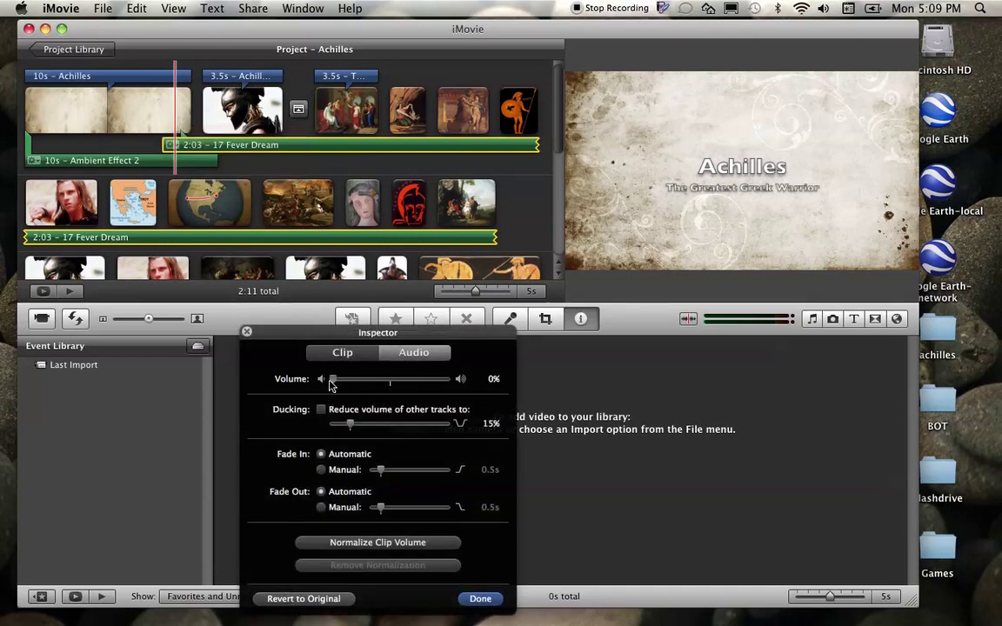
{"action": "left_click", "coordinate": [475, 599]}
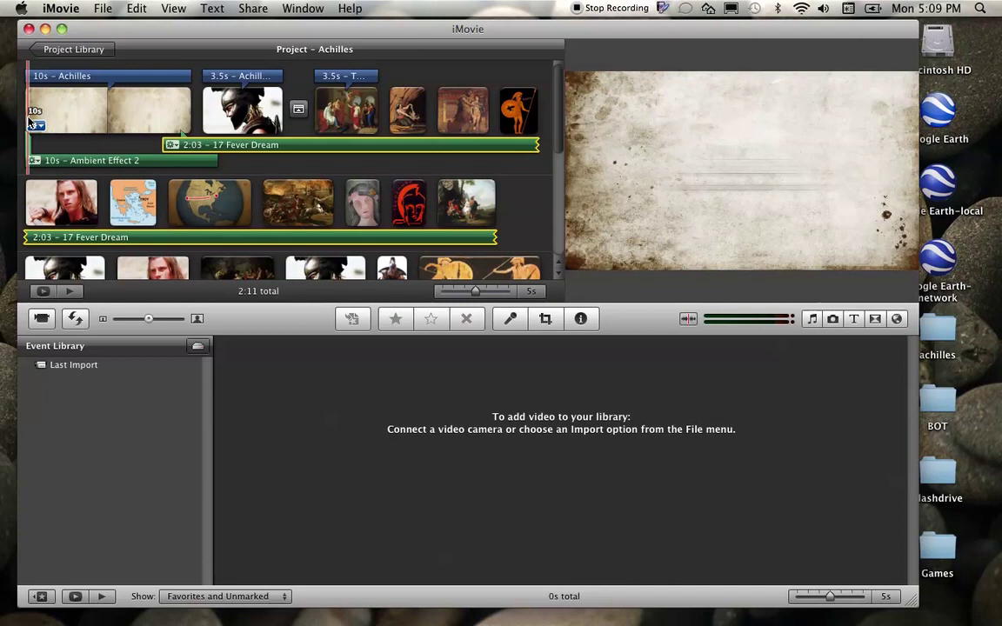
Open the Voiceover panel at the Greece map clip, using Built-in Input at 96% with Voice Enhancement.
{"action": "left_click", "coordinate": [109, 202]}
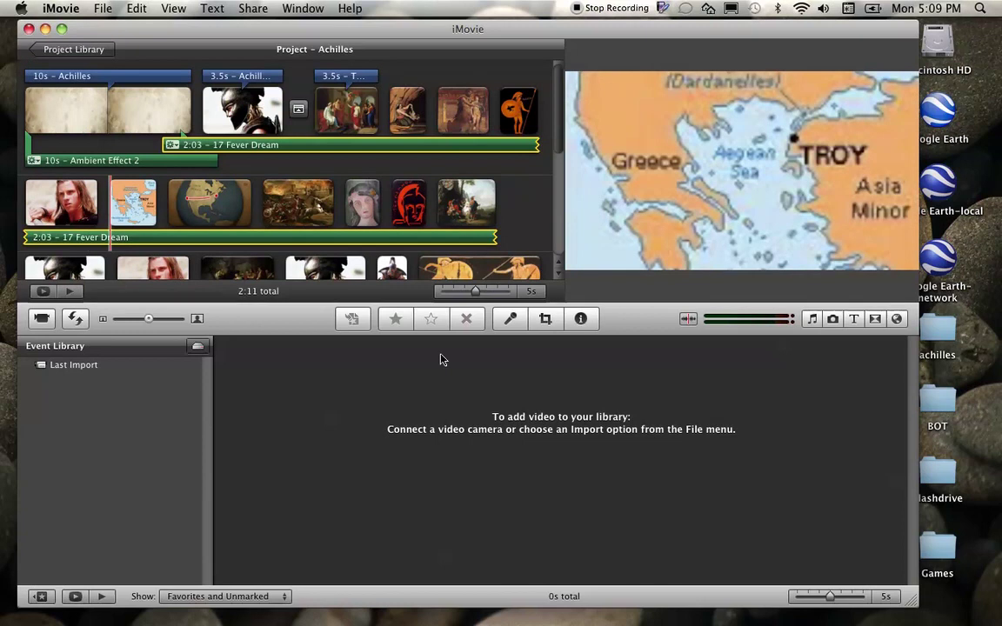
{"action": "left_click", "coordinate": [509, 321]}
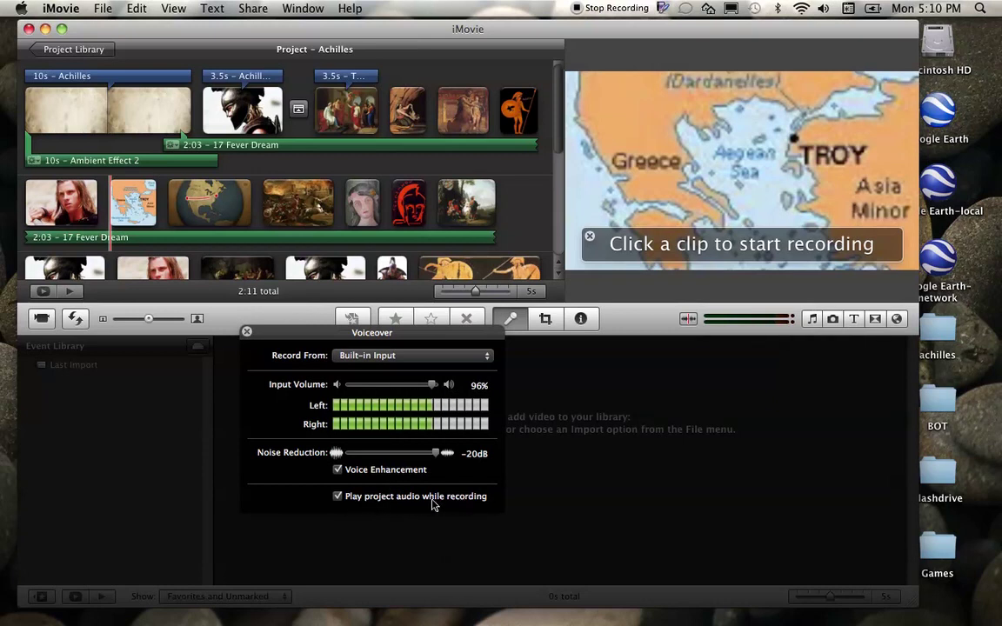
{"action": "left_click", "coordinate": [336, 498]}
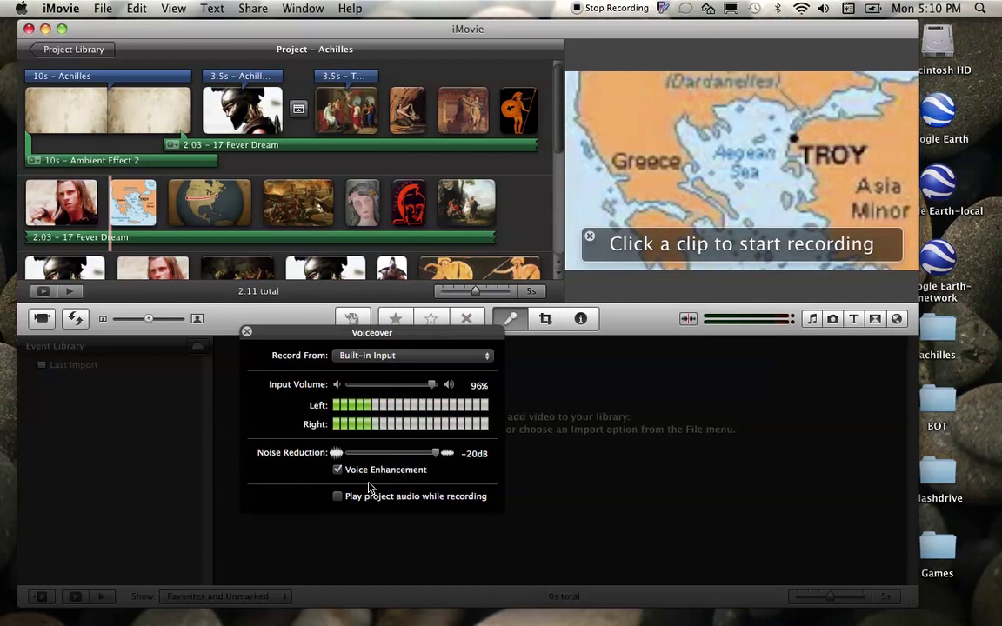
{"action": "left_click", "coordinate": [338, 497]}
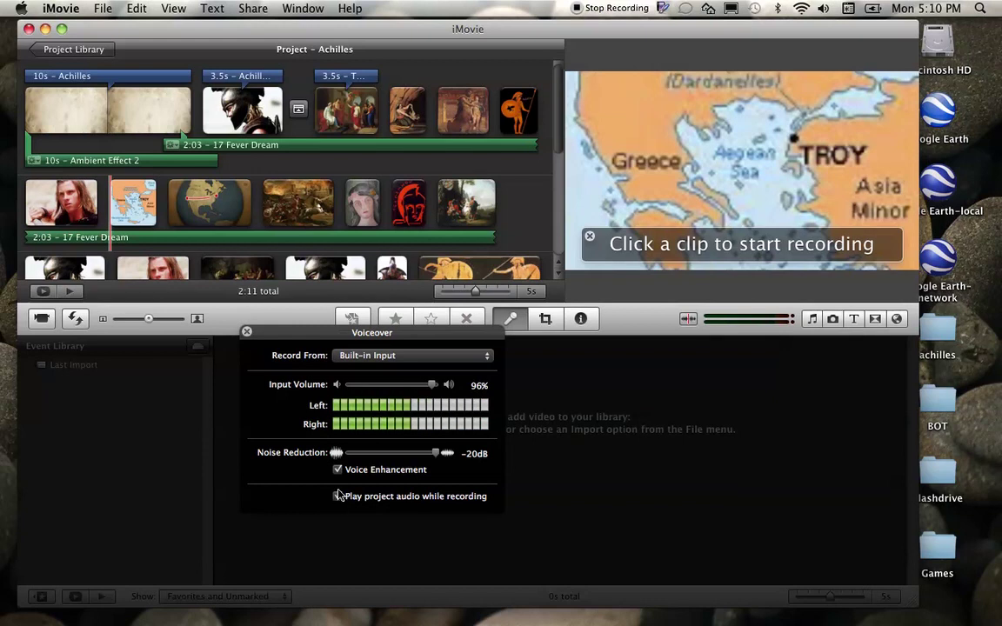
Enable 'Play project audio while recording' in the Voiceover panel.
{"action": "left_click", "coordinate": [338, 495]}
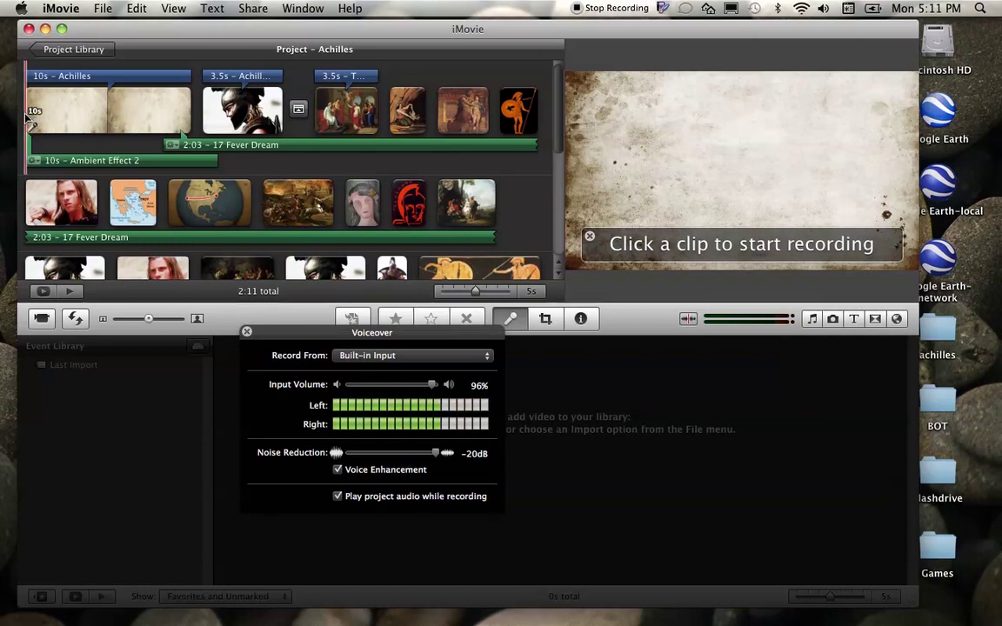
Record a 9.6s narration, Voiceover Recording 2, beneath the Achilles title clip.
{"action": "left_click", "coordinate": [30, 122]}
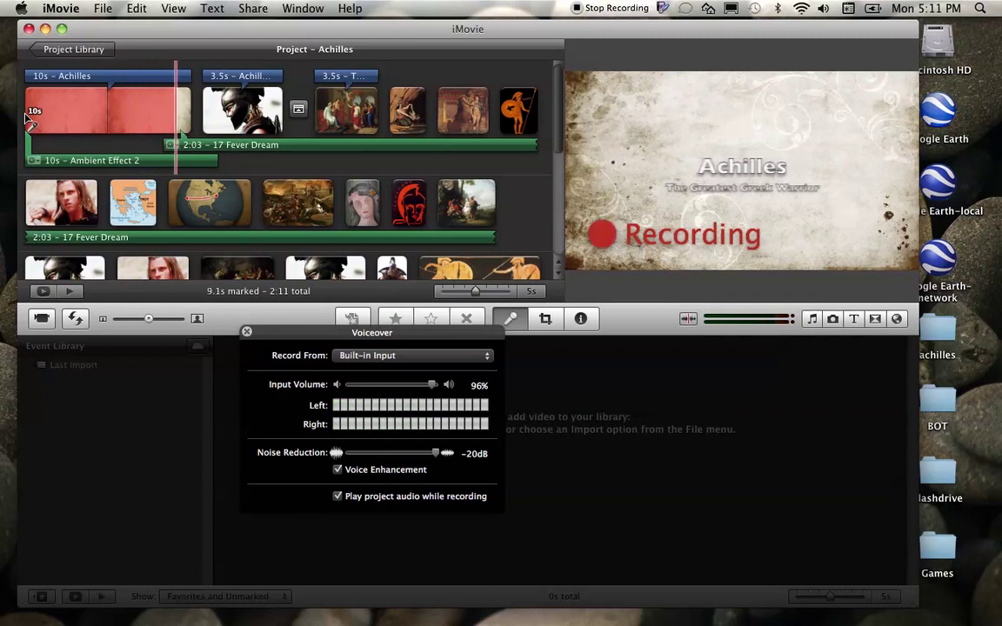
{"action": "left_click", "coordinate": [28, 120]}
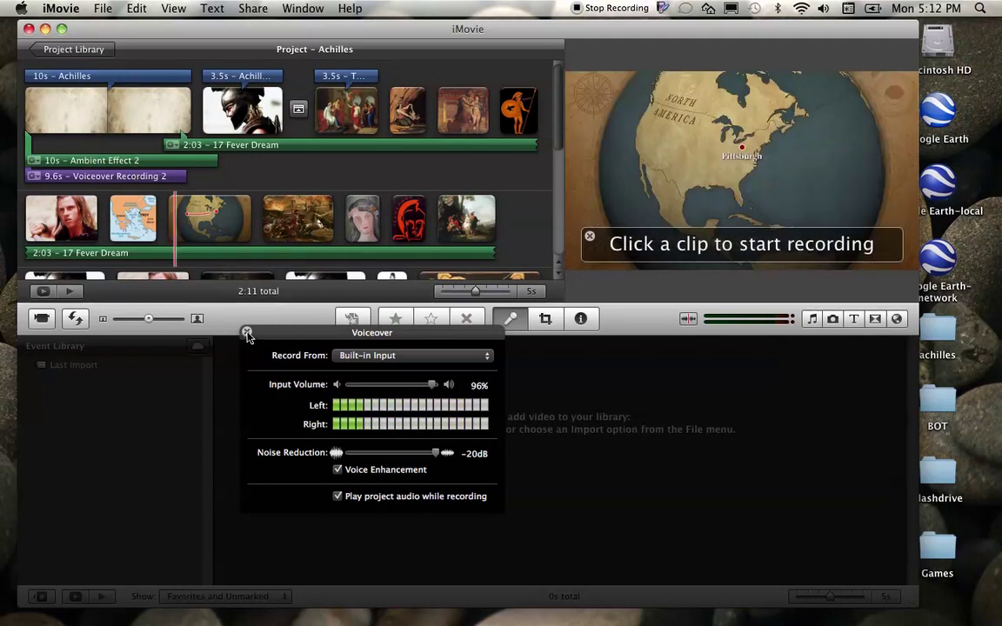
{"action": "left_click", "coordinate": [247, 333]}
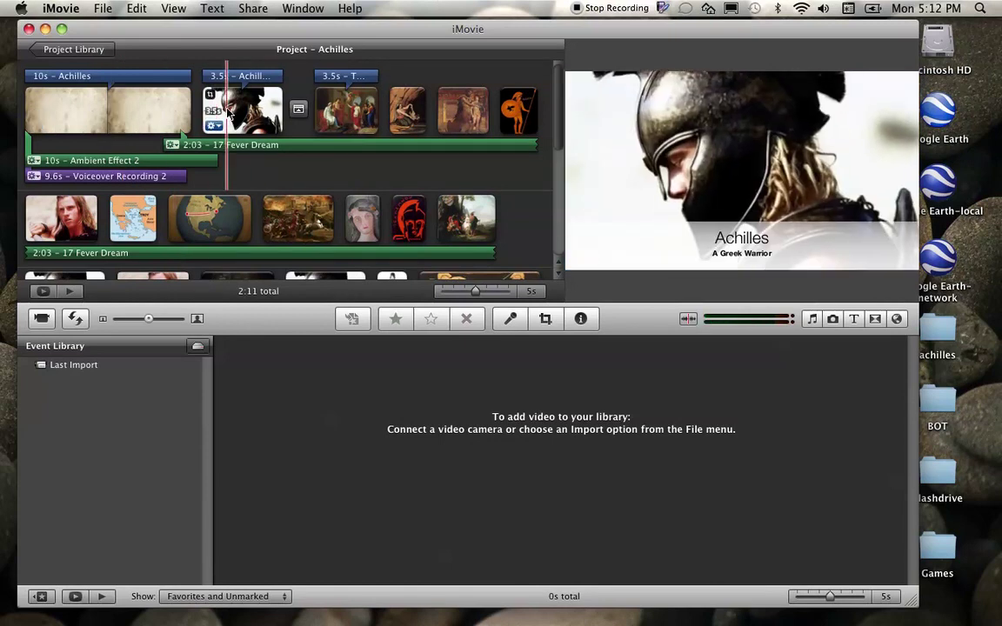
{"action": "left_click", "coordinate": [509, 320]}
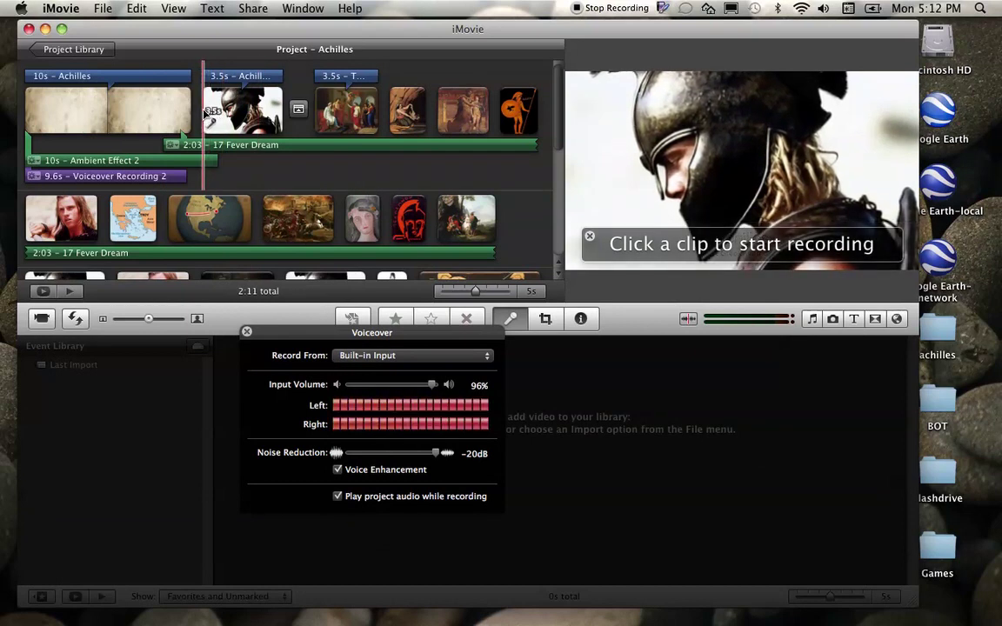
{"action": "left_click", "coordinate": [206, 112]}
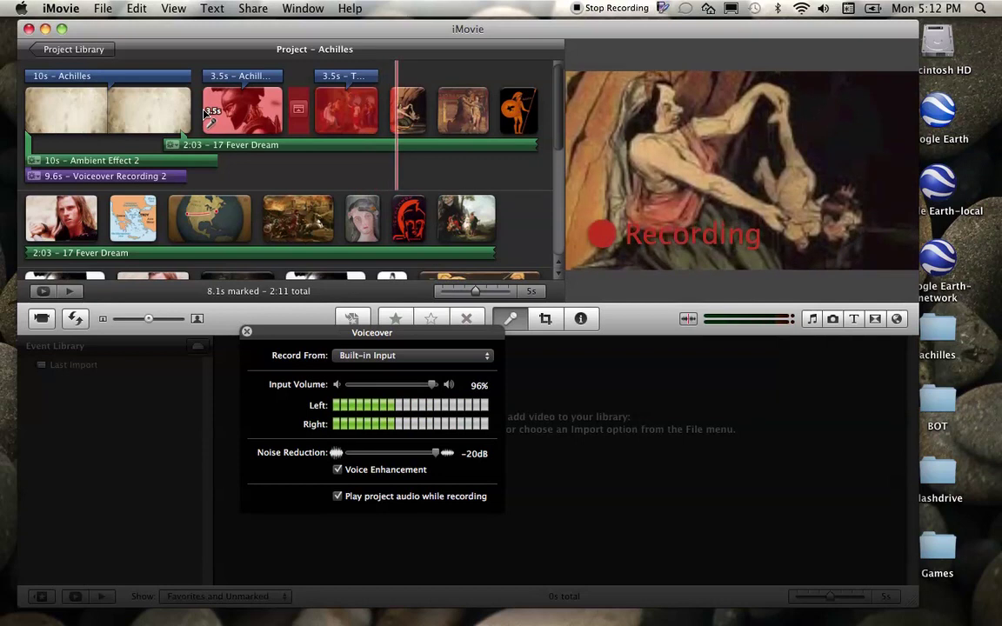
{"action": "key", "text": "space"}
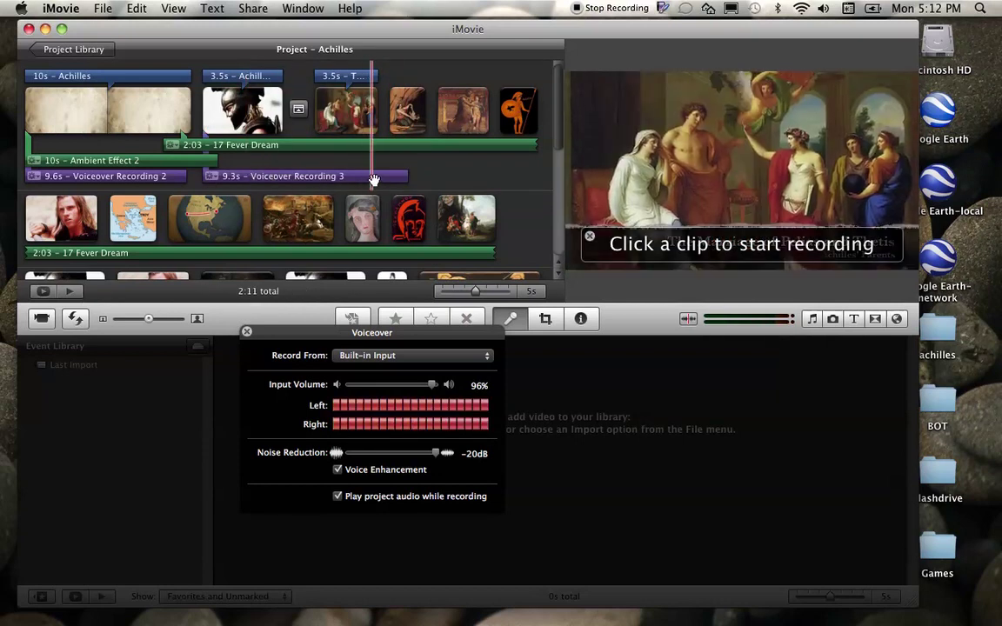
{"action": "left_click", "coordinate": [366, 178]}
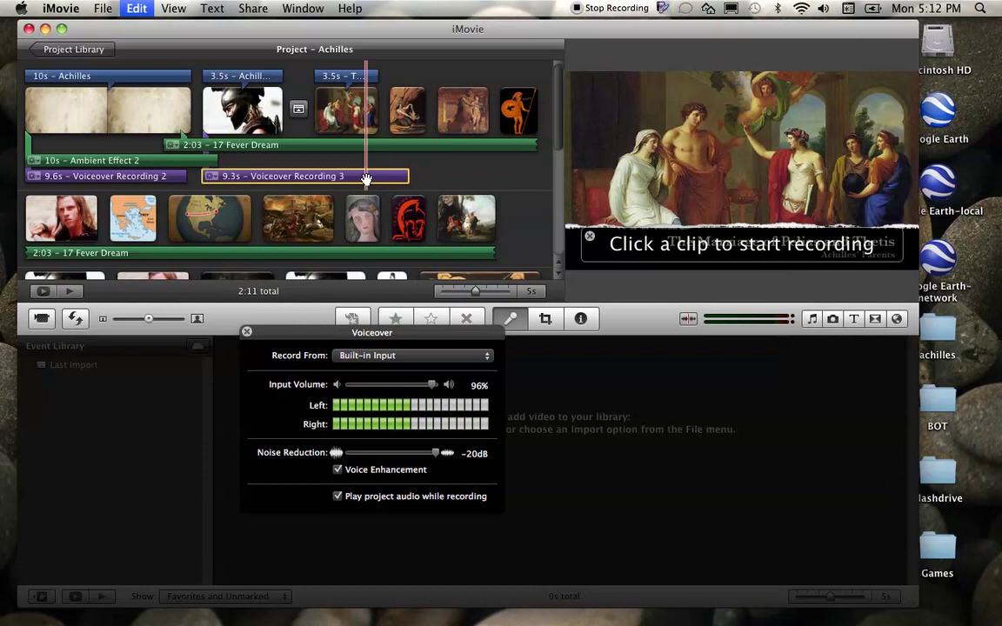
{"action": "key", "text": "Delete"}
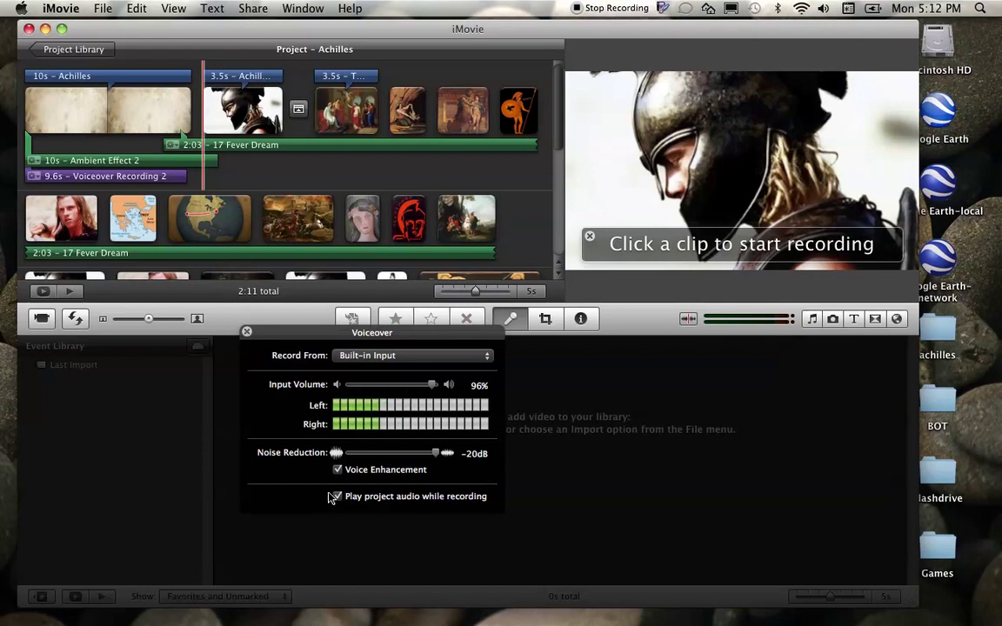
Close the Voiceover panel and confirm Voiceover Recording 2 at 100% volume, ducking others to 15%.
{"action": "left_click", "coordinate": [130, 202]}
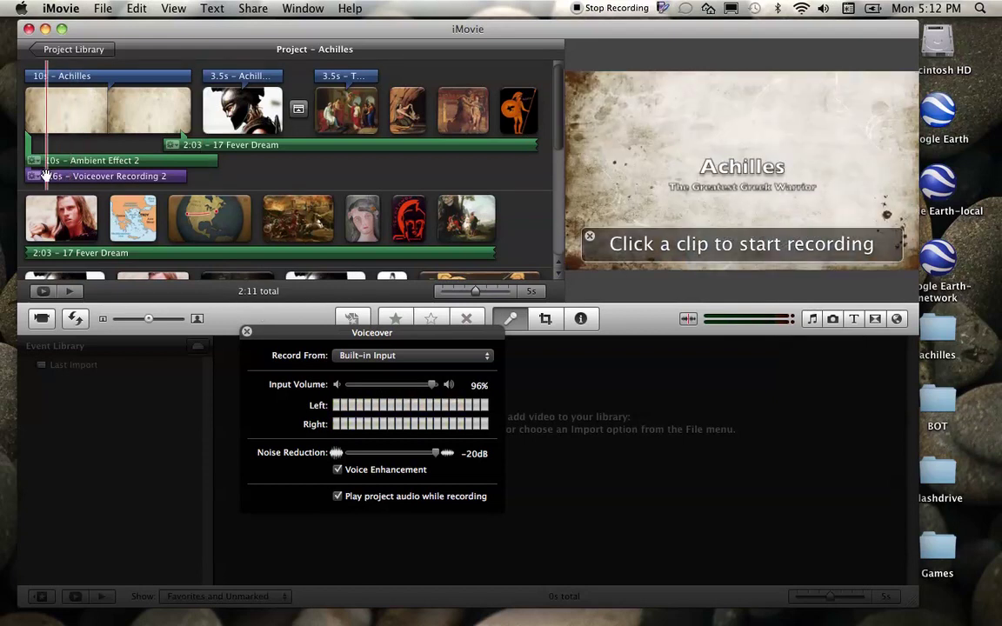
{"action": "left_click", "coordinate": [248, 331]}
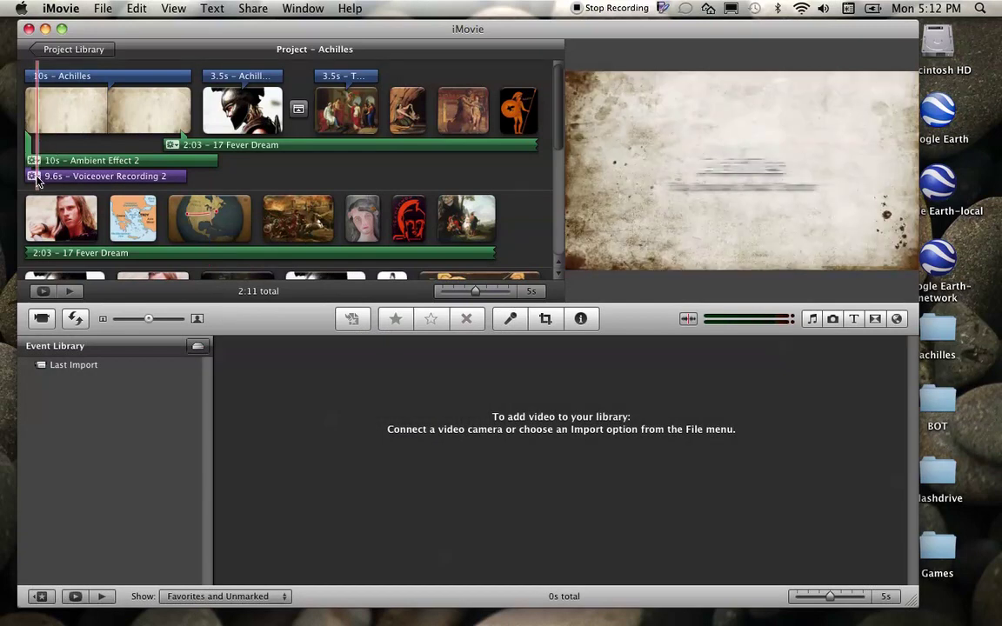
{"action": "left_click", "coordinate": [33, 175]}
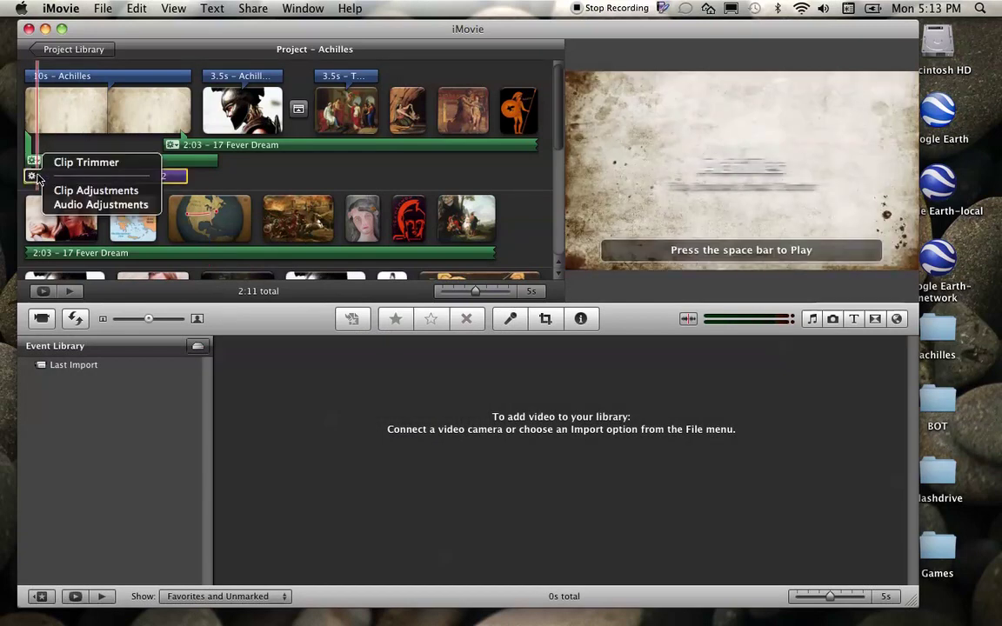
{"action": "left_click", "coordinate": [69, 207]}
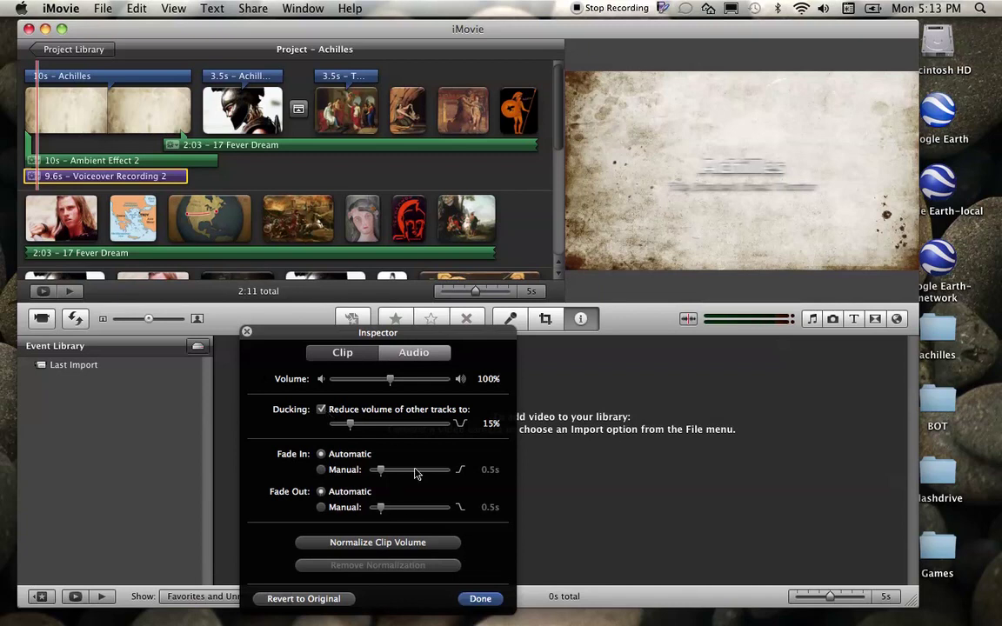
{"action": "left_click", "coordinate": [480, 598]}
Raise Ambient Effect 2's volume back to 100% and normalize the clip volume.
{"action": "left_click", "coordinate": [33, 161]}
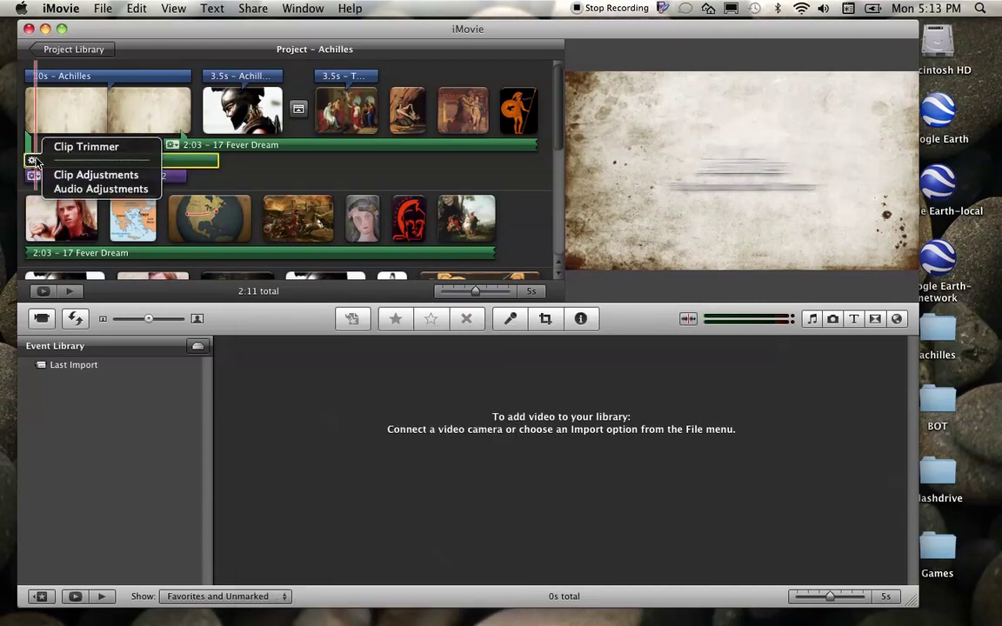
{"action": "left_click", "coordinate": [96, 189]}
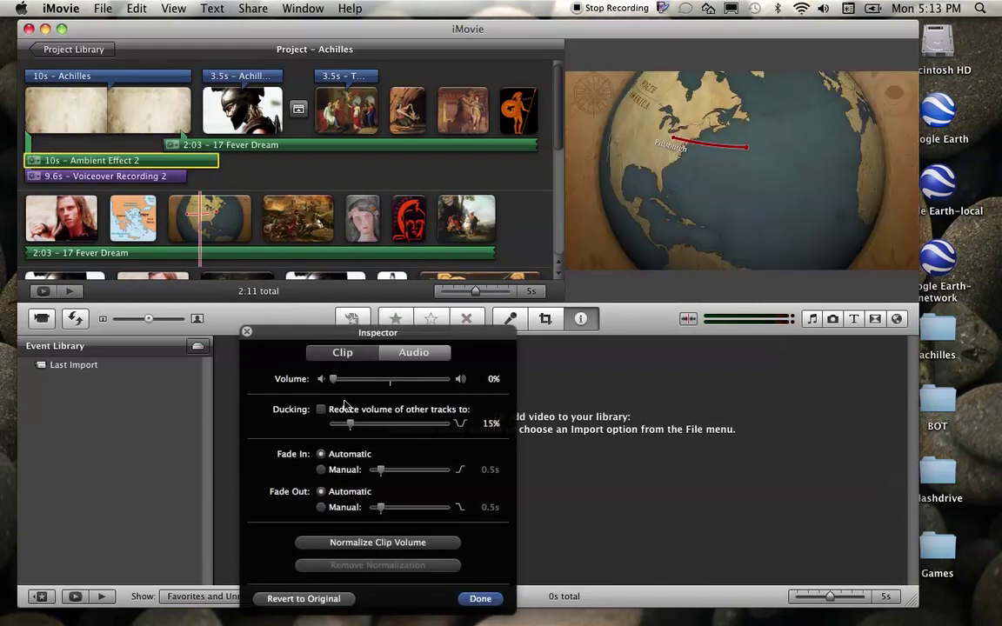
{"action": "left_click_drag", "start_coordinate": [333, 380], "coordinate": [390, 380]}
{"action": "left_click", "coordinate": [450, 543]}
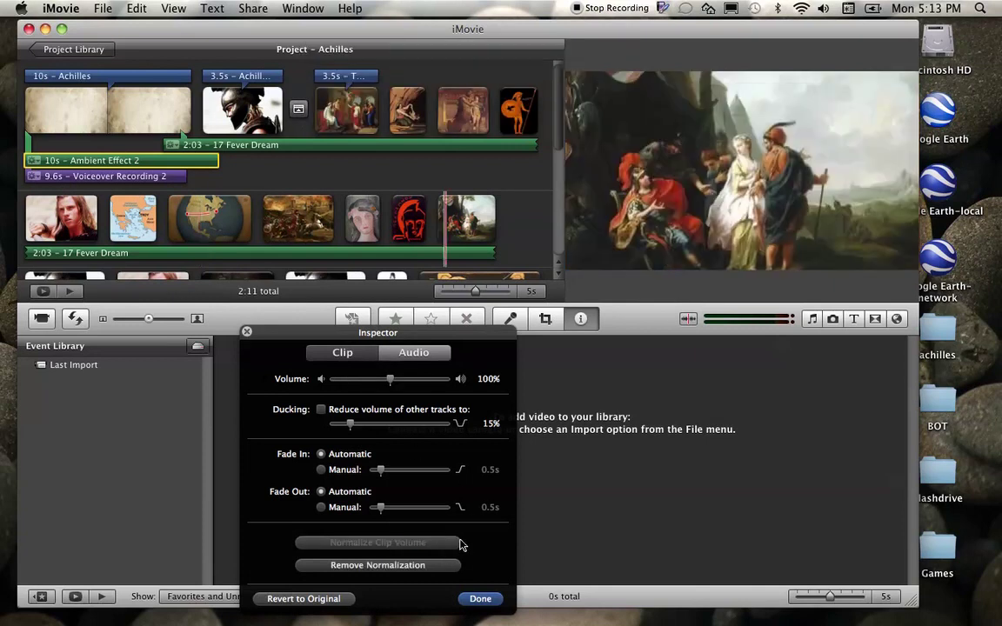
{"action": "left_click", "coordinate": [480, 600]}
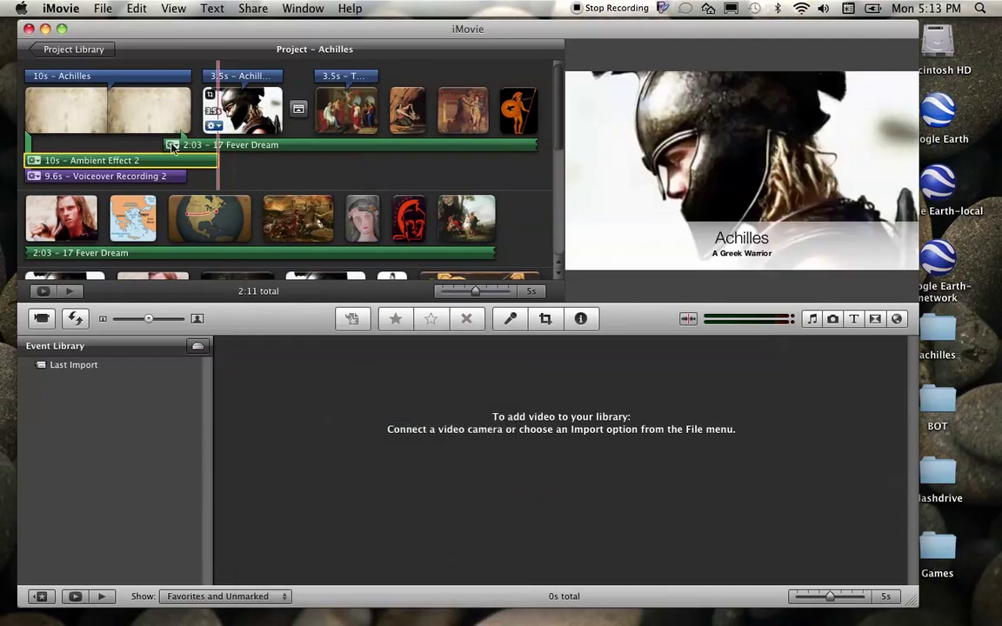
Check that the 17 Fever Dream music clip's volume is at 100%.
{"action": "left_click", "coordinate": [173, 146]}
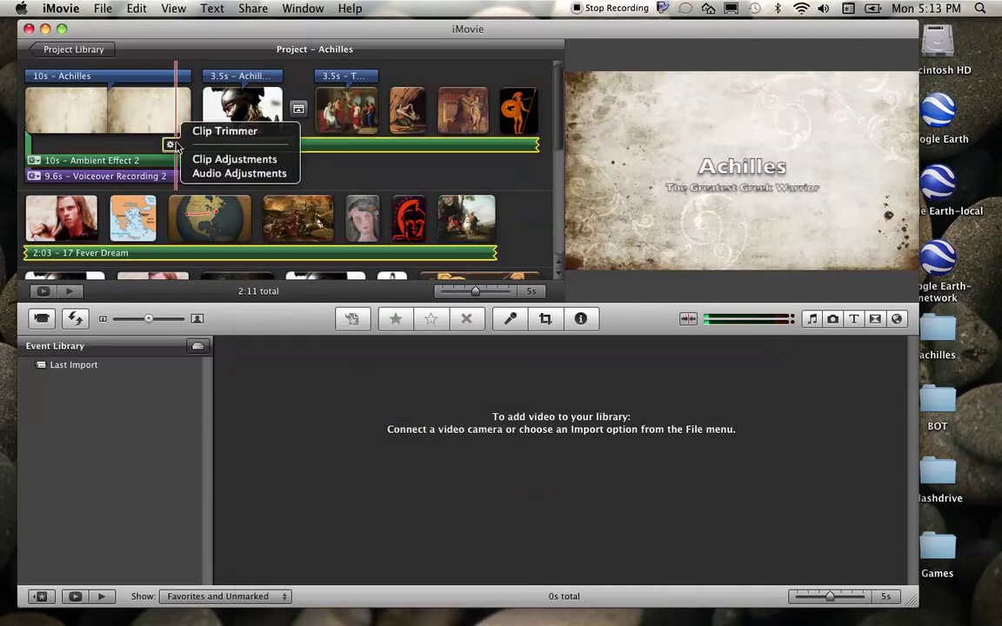
{"action": "left_click", "coordinate": [213, 172]}
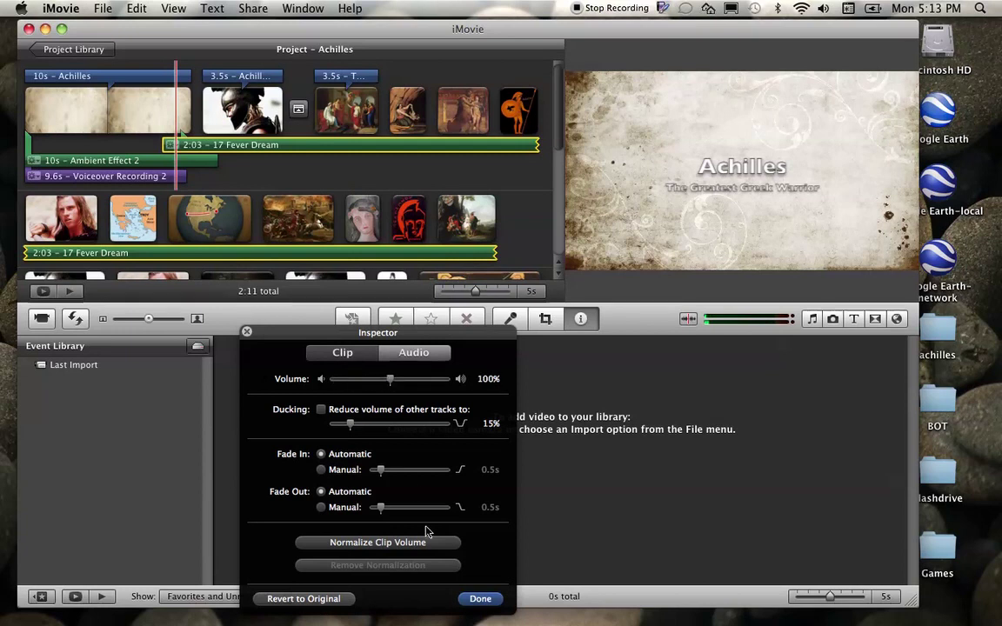
{"action": "left_click", "coordinate": [479, 599]}
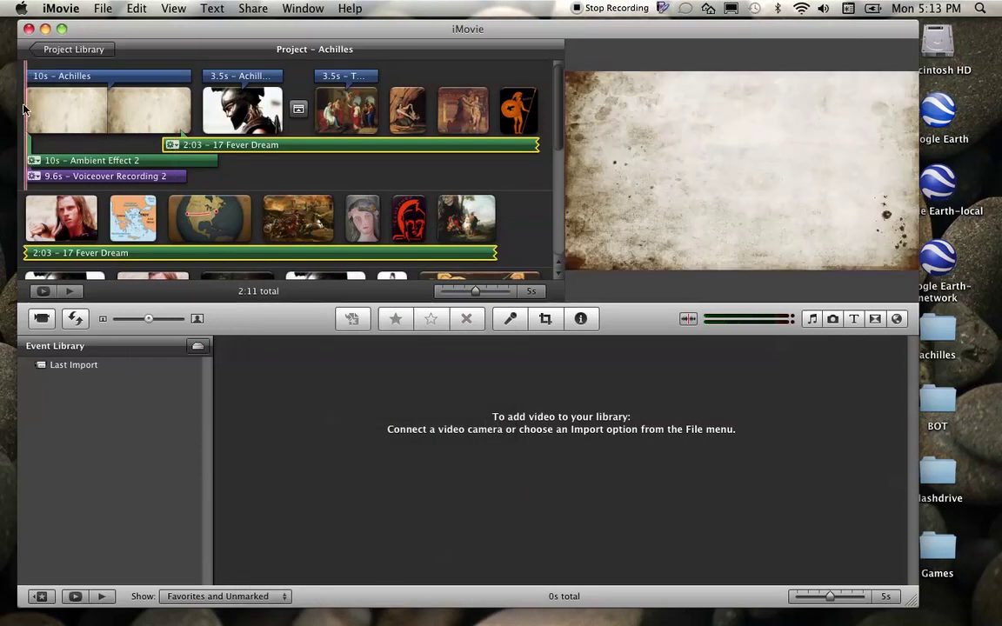
{"action": "key", "text": "space"}
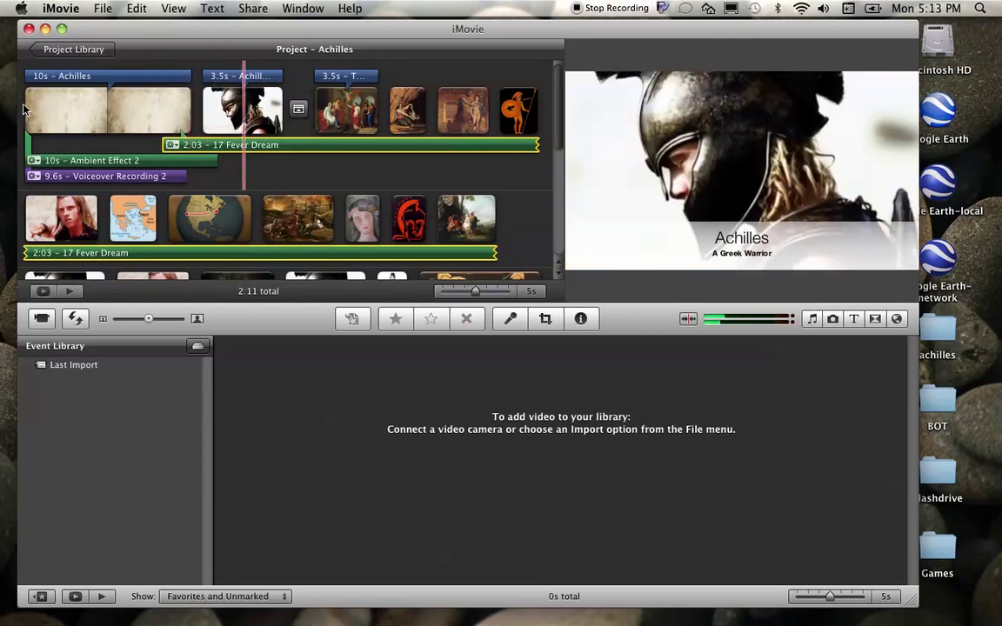
{"action": "left_click", "coordinate": [26, 109]}
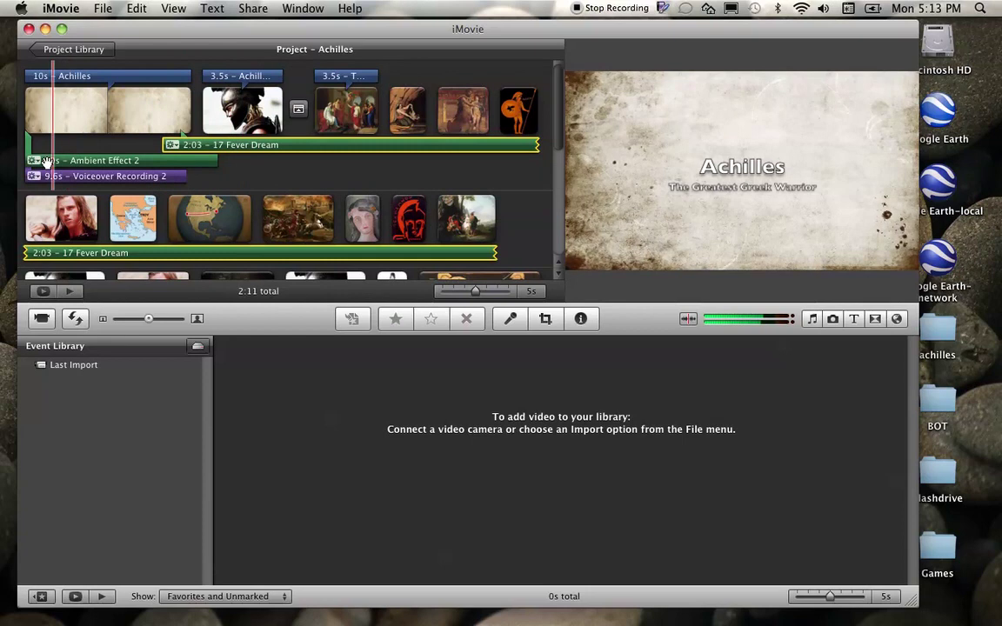
{"action": "key", "text": "space"}
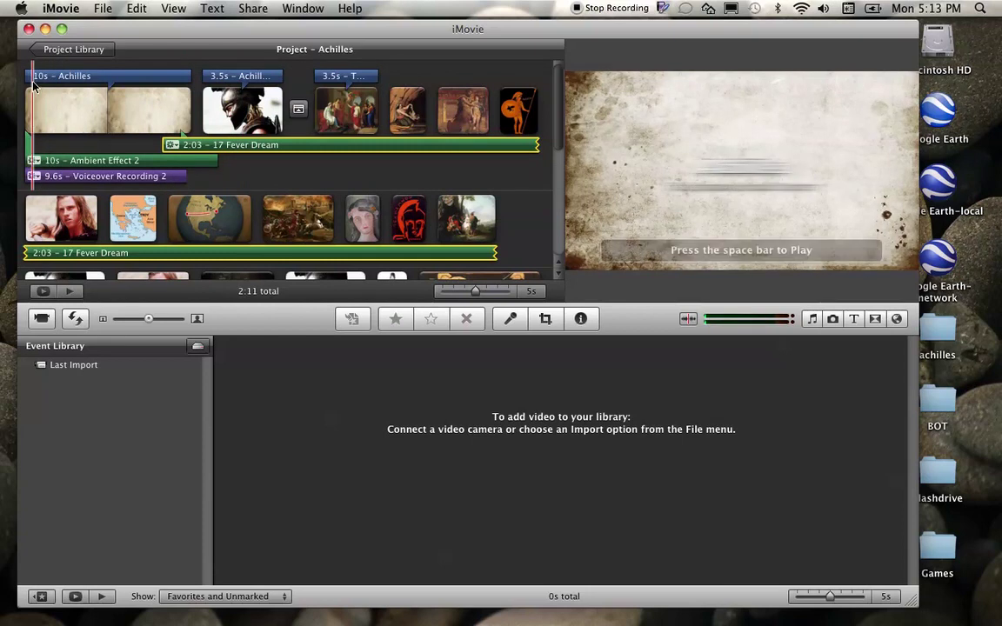